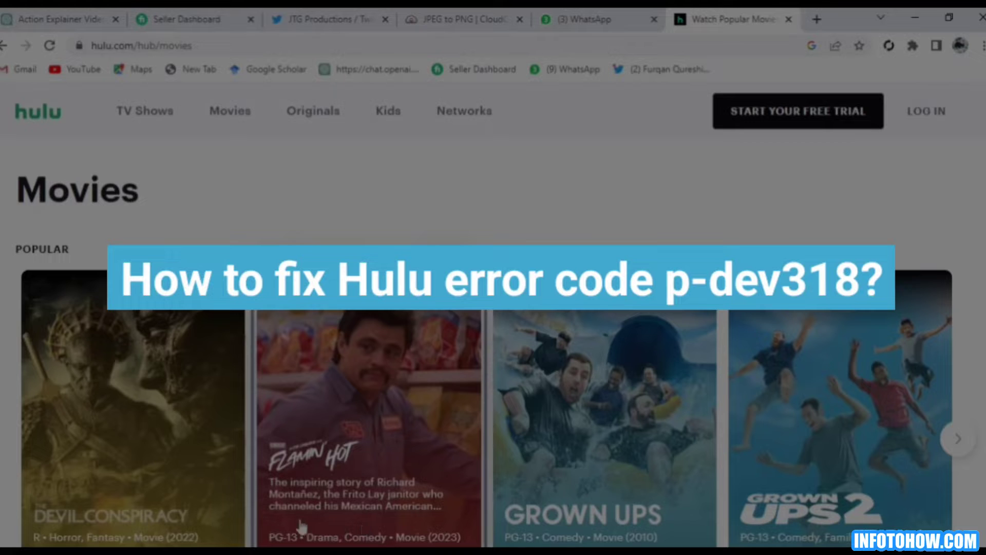
# Step: Load hulu.com in Chrome
pyautogui.scroll(-1, 272, 488)
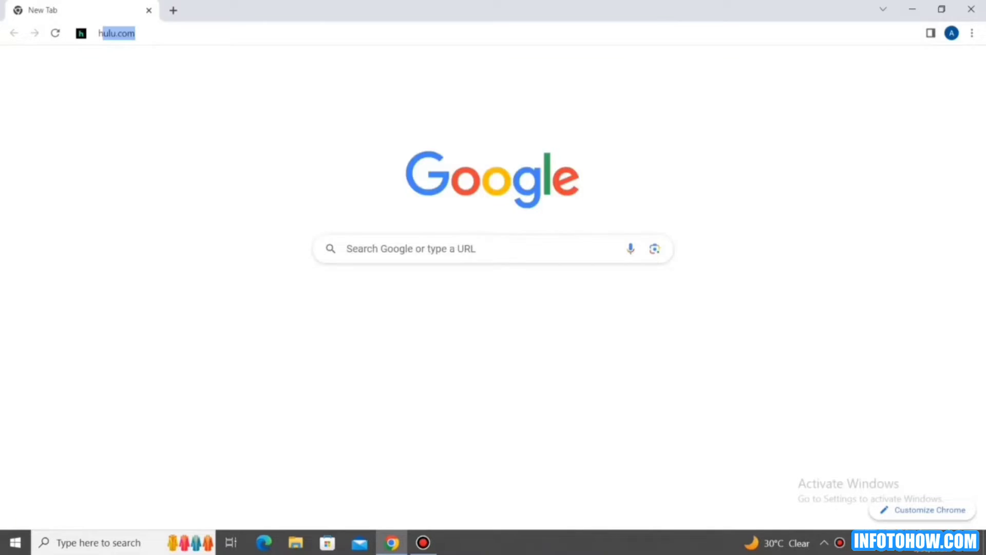
pyautogui.write('ulu.com')
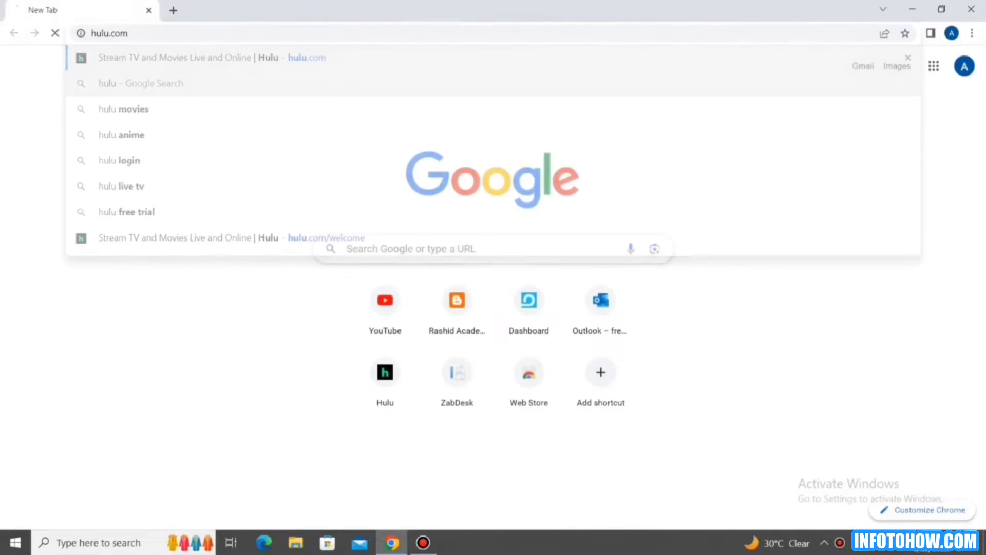
pyautogui.press('Return')
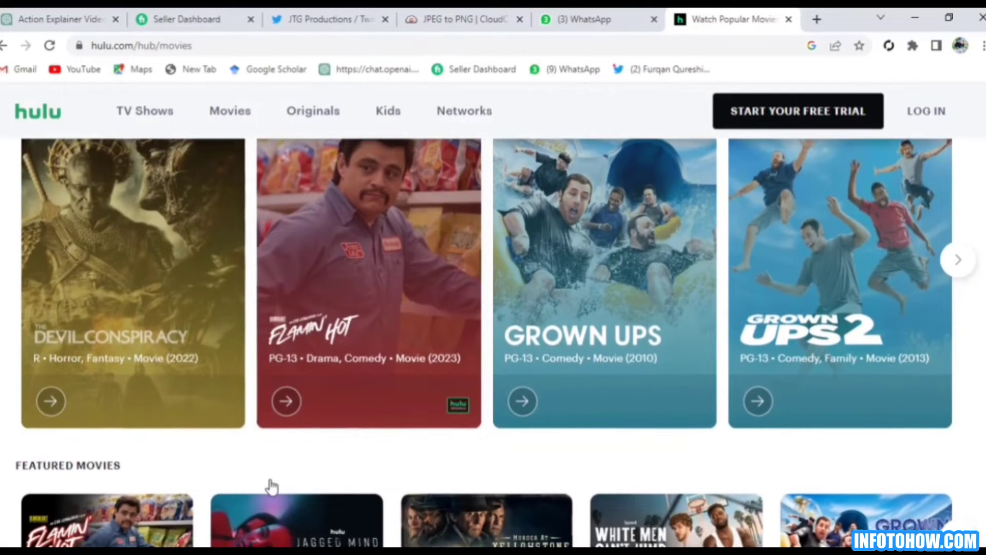
# Step: Scroll the Movies page past the Popular row to Featured and Blockbuster Movies
pyautogui.scroll(-3, 272, 487)
pyautogui.scroll(-2, 272, 487)
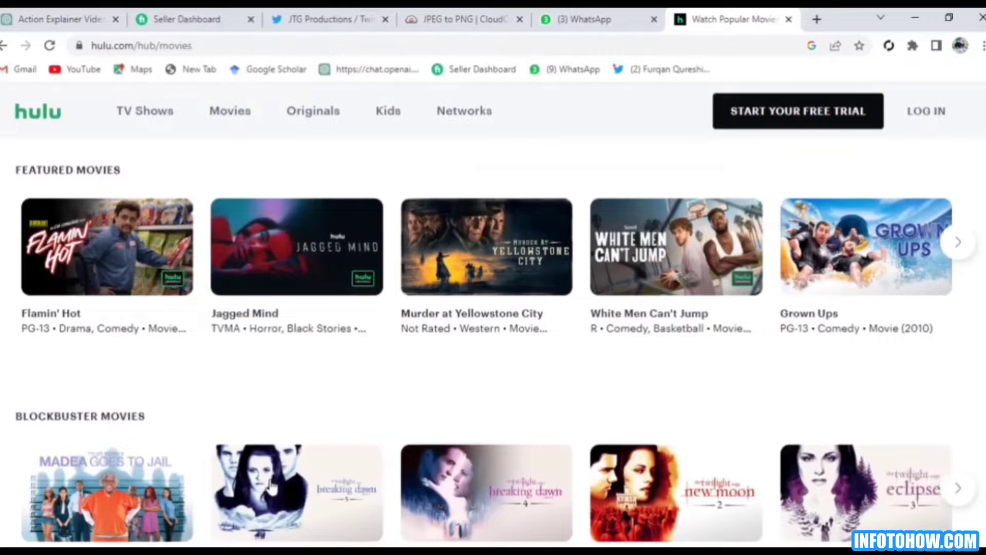
pyautogui.scroll(-1, 271, 486)
pyautogui.scroll(-1, 271, 486)
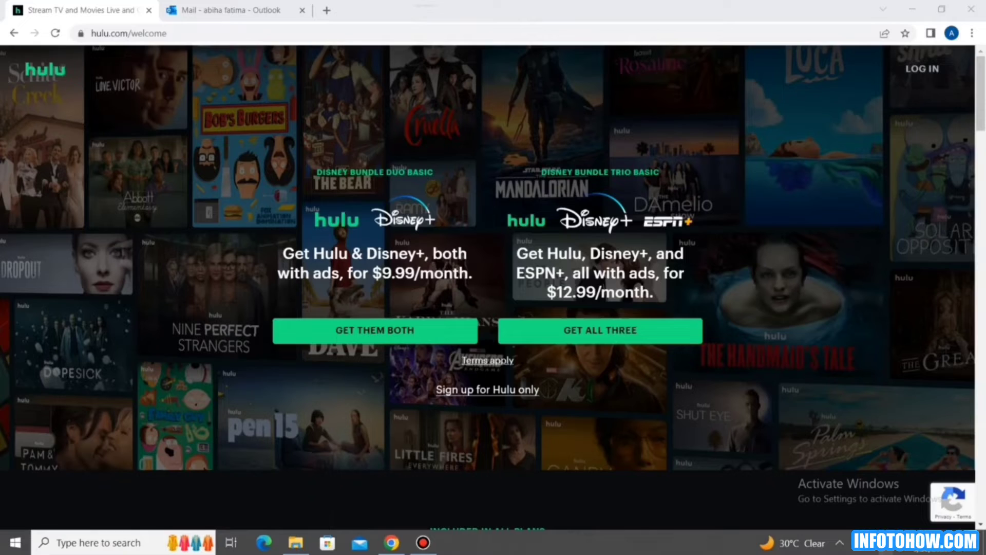
# Step: Check the available Wi-Fi networks from the Windows taskbar network icon
pyautogui.click(857, 542)
pyautogui.click(856, 543)
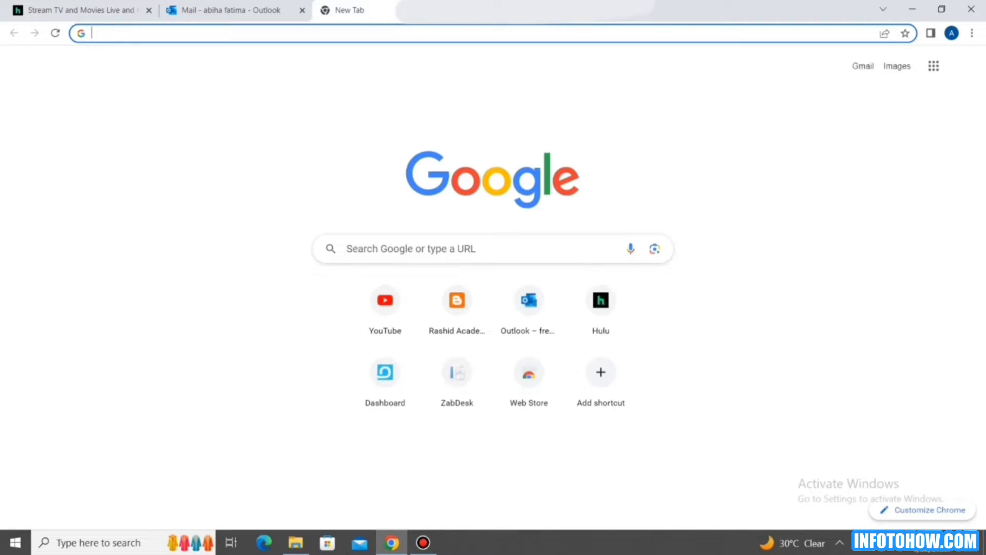
# Step: Enter 'speakeasy.net' in Chrome's address bar to search for its speed test
pyautogui.write('spea')
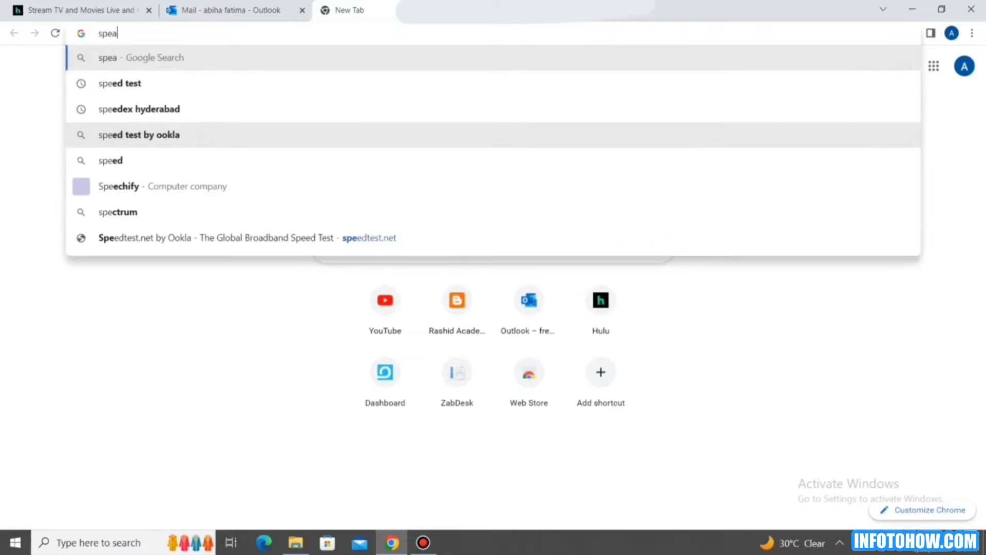
pyautogui.write('k')
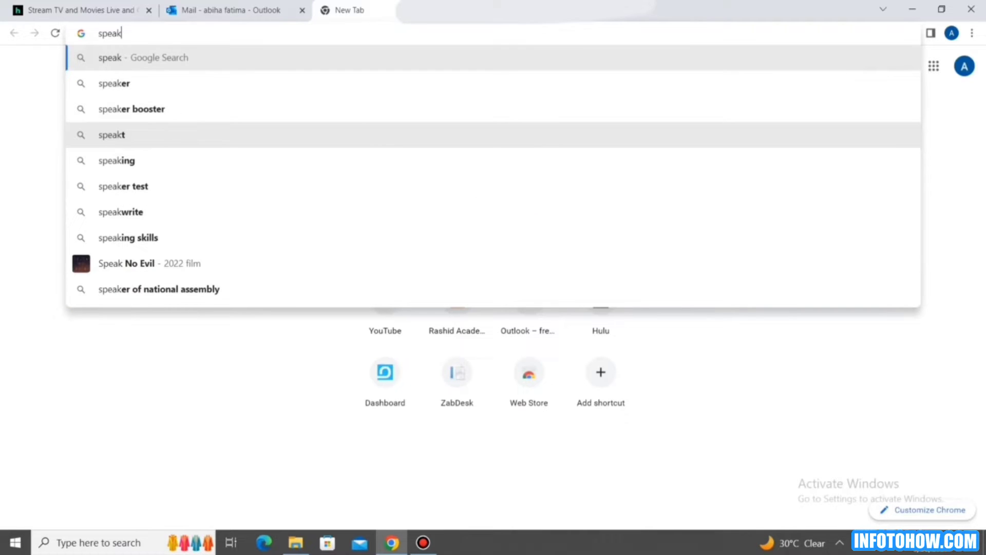
pyautogui.write('easy.n')
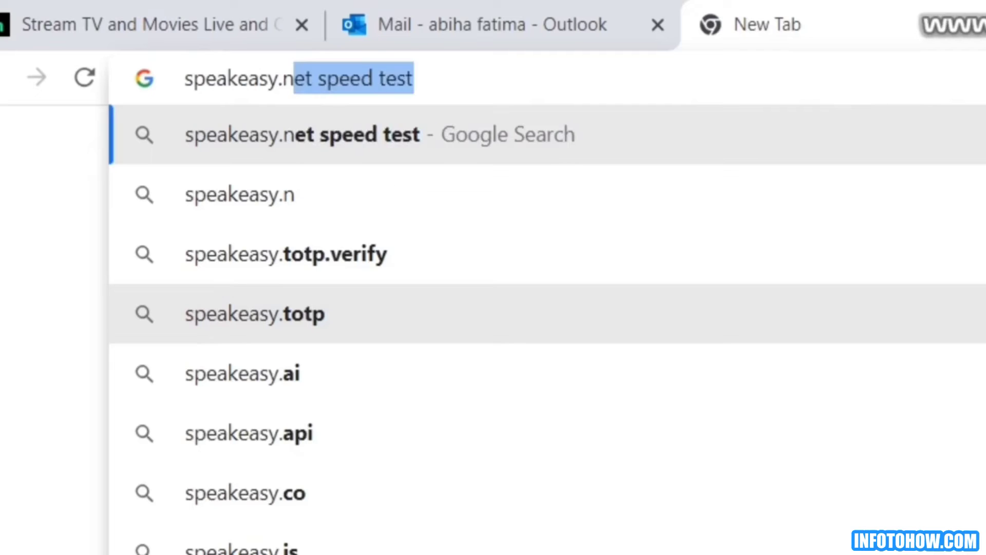
pyautogui.write('e')
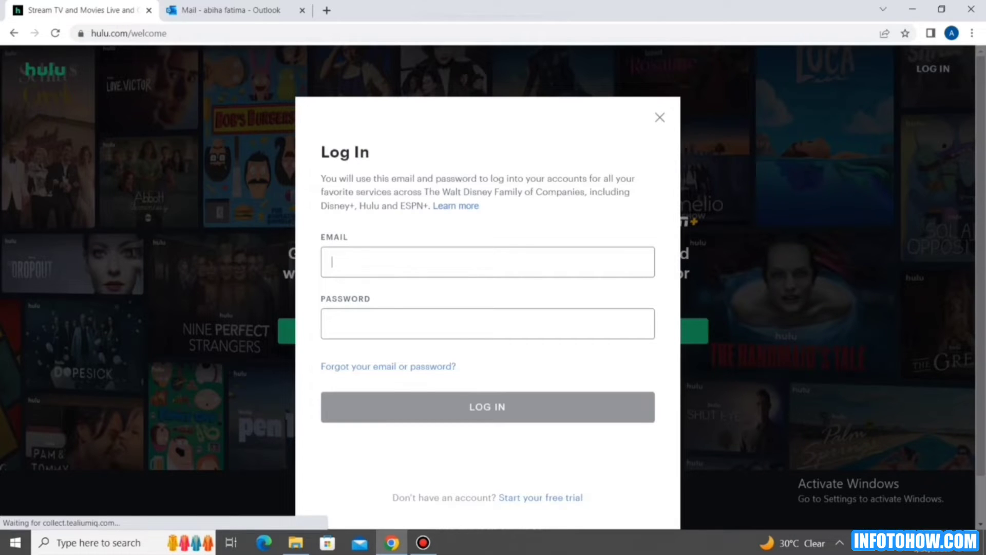
pyautogui.press('Escape')
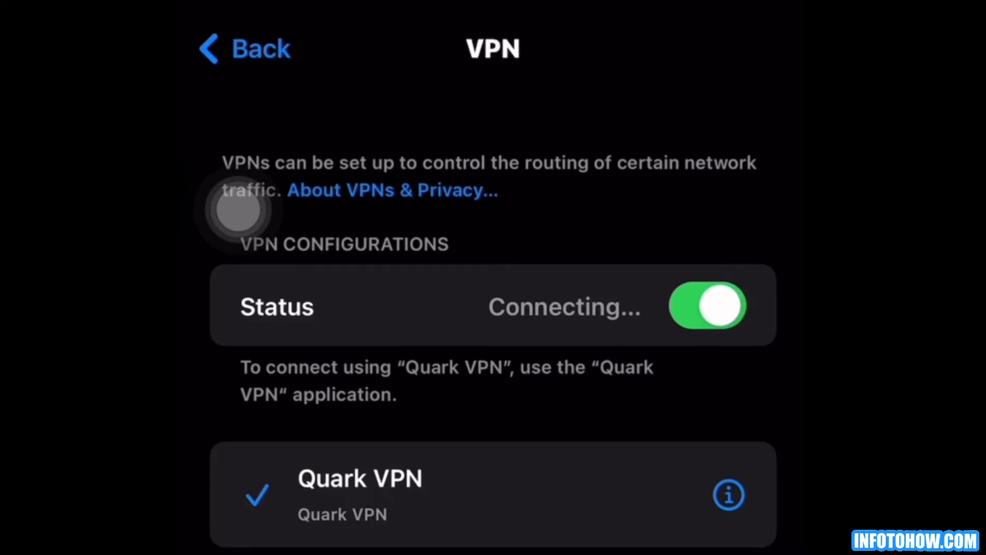
# Step: Switch off the VPN toggle and confirm Disconnect in Quark VPN
pyautogui.click(708, 306)
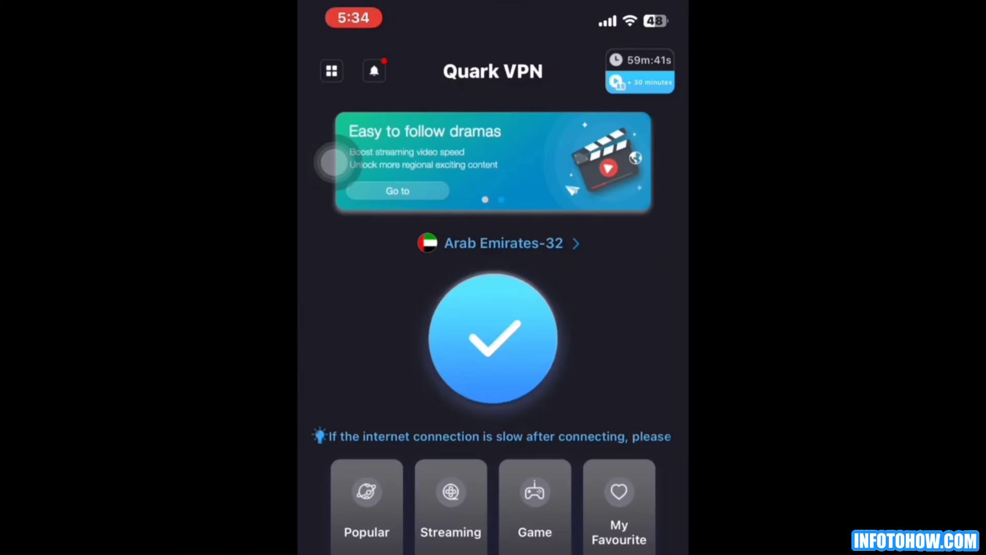
pyautogui.click(493, 339)
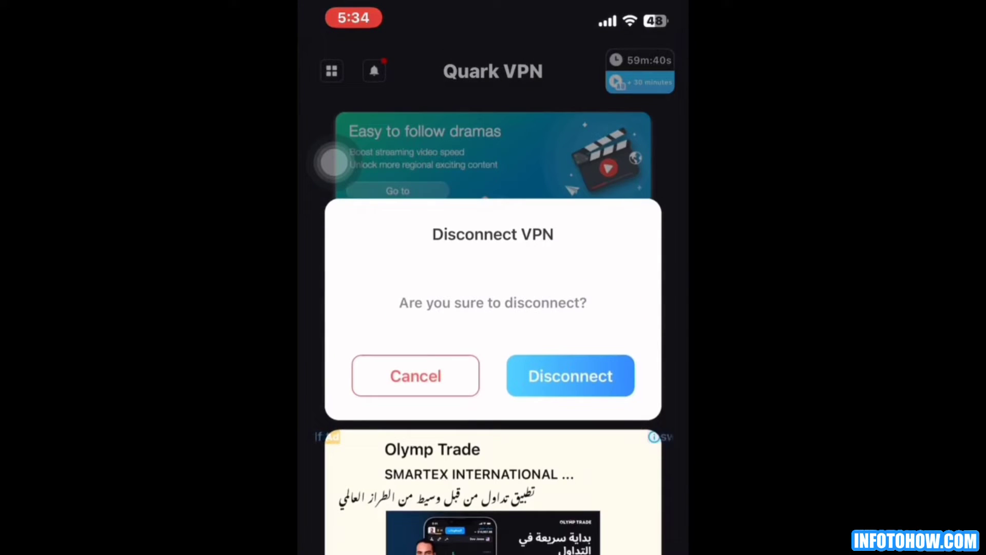
pyautogui.click(570, 375)
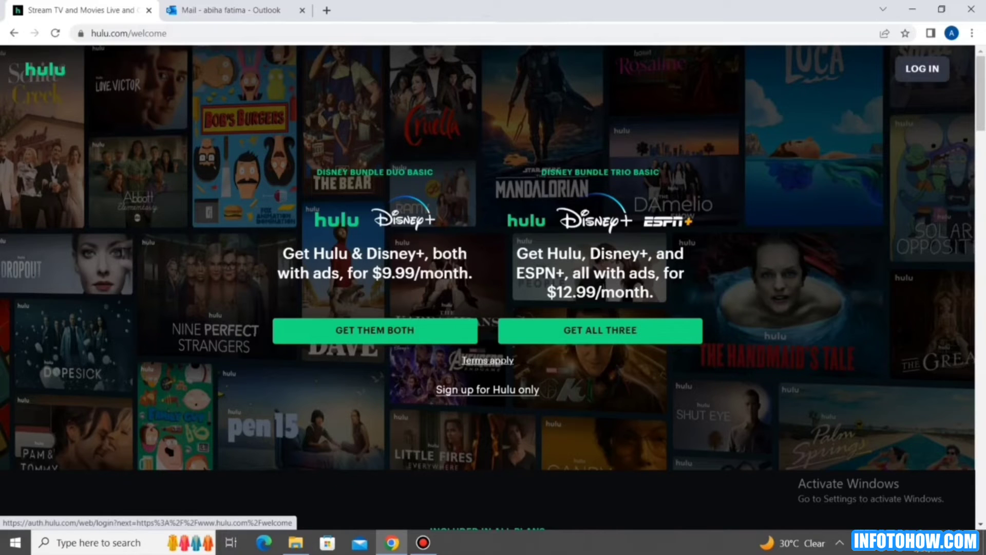
# Step: Bring up the LOG IN prompt on hulu.com/welcome
pyautogui.click(922, 68)
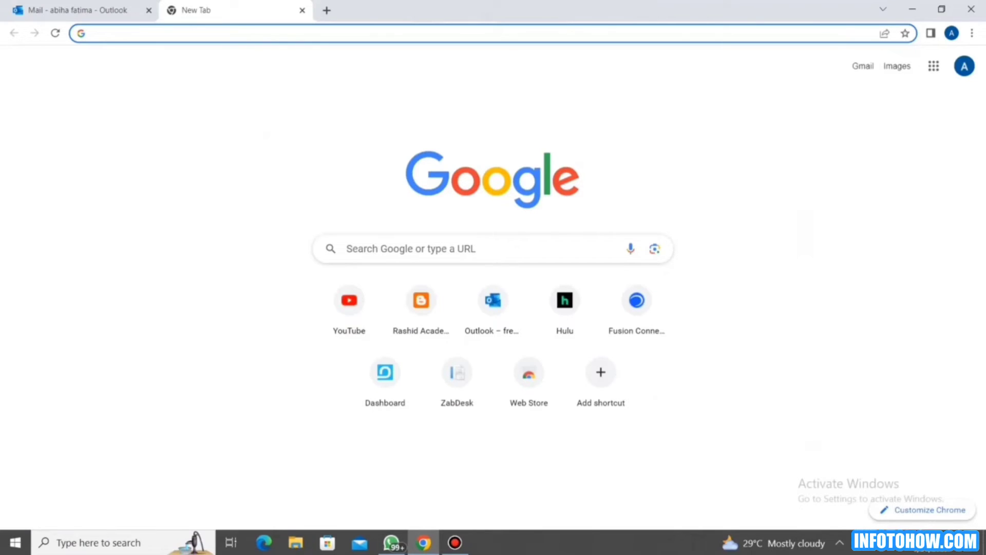
# Step: Search Chrome settings for 'cache' and open Clear browsing data with Cached images and files ticked
pyautogui.hotkey('alt', 'f')
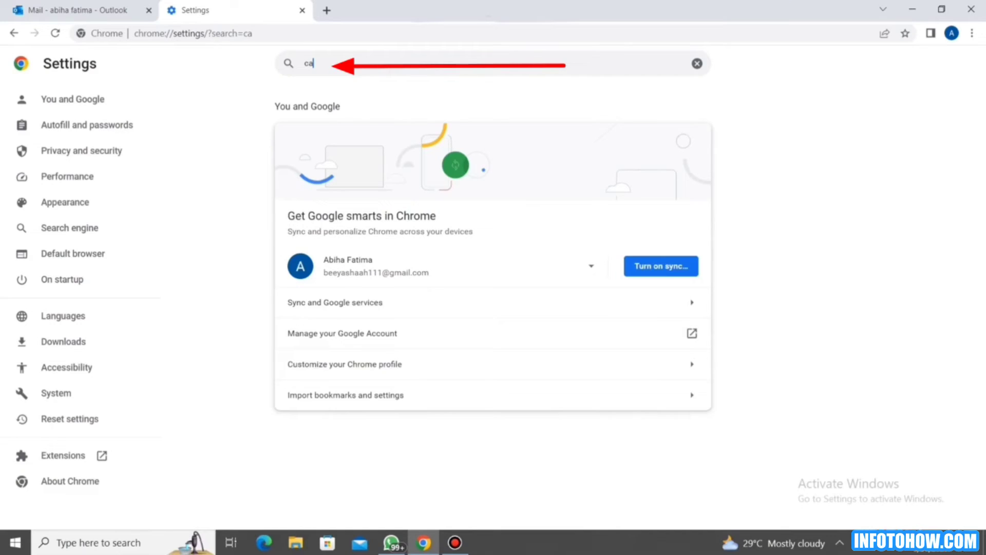
pyautogui.write('che')
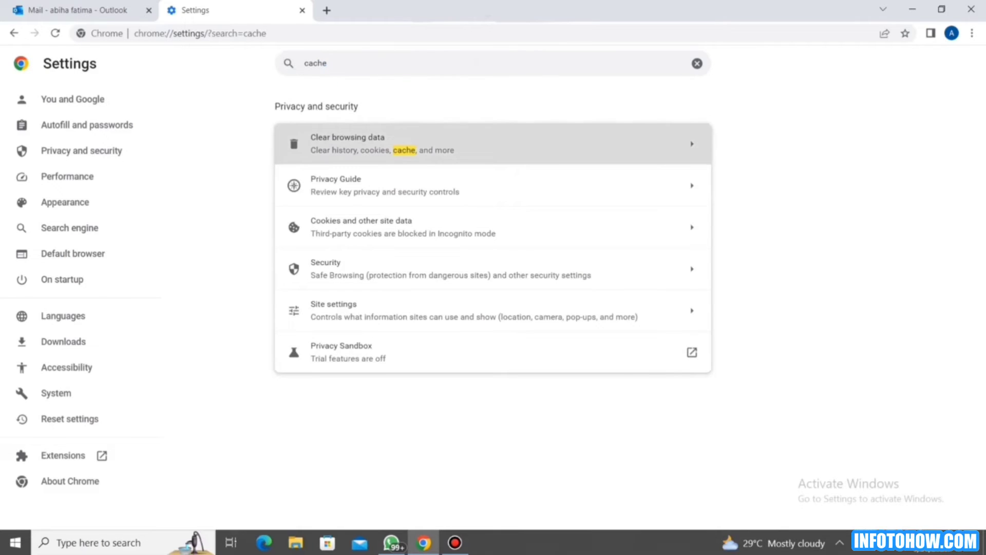
pyautogui.click(493, 144)
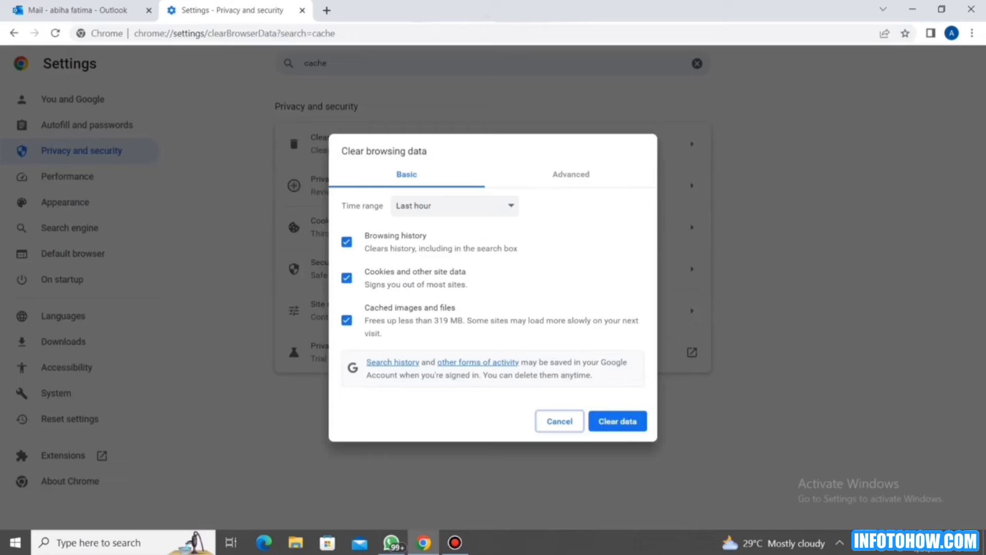
pyautogui.click(346, 320)
pyautogui.click(347, 320)
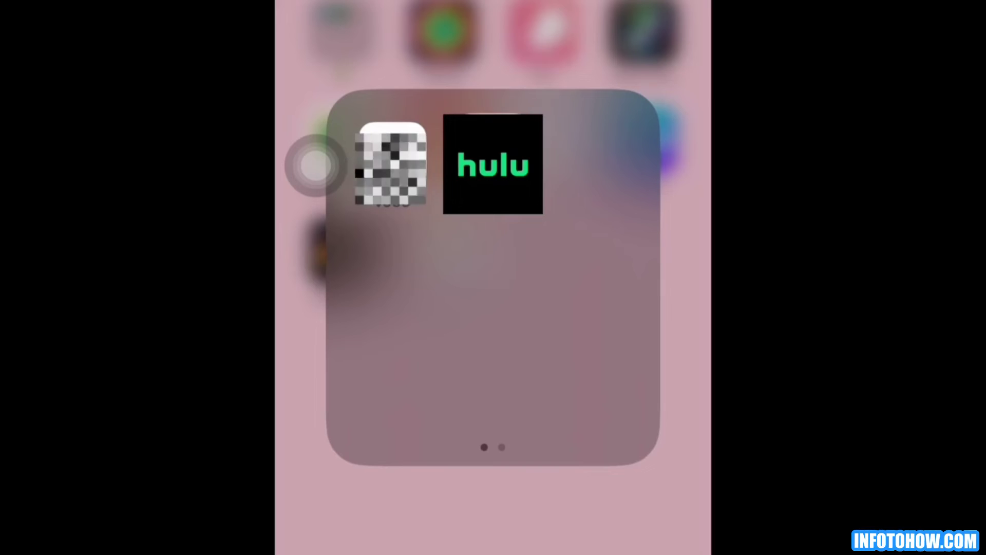
# Step: Choose Remove App for the app in the Hulu folder
pyautogui.click(390, 169)
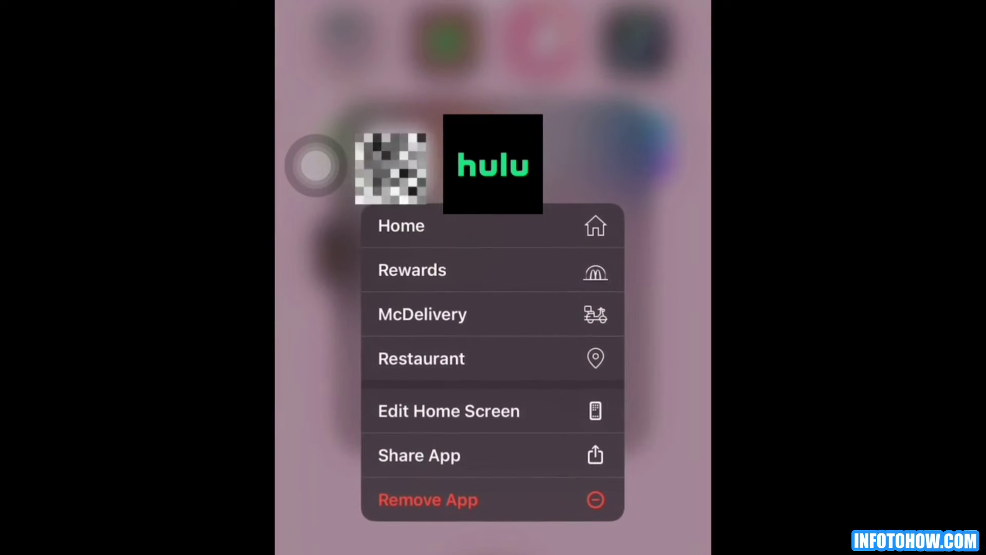
pyautogui.click(429, 500)
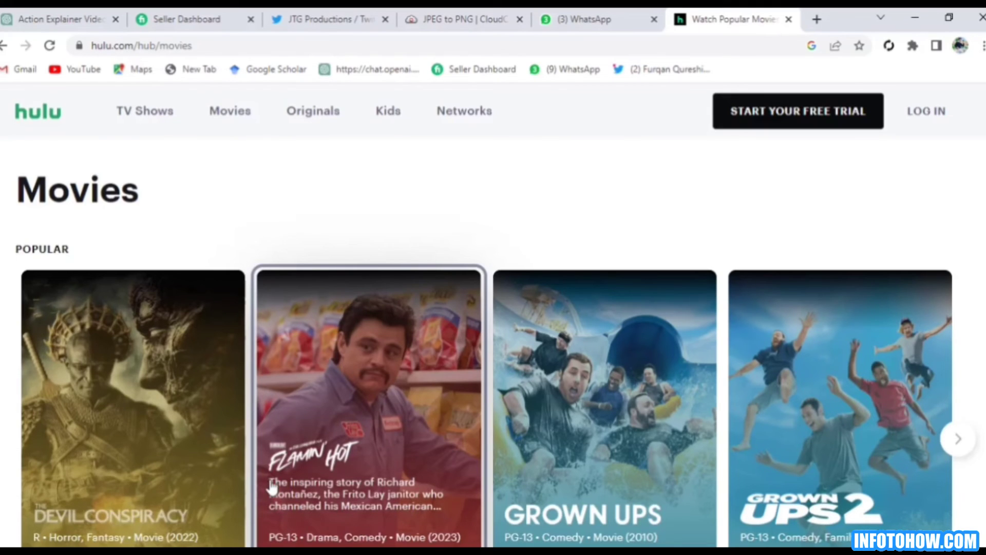
pyautogui.scroll(-3, 272, 487)
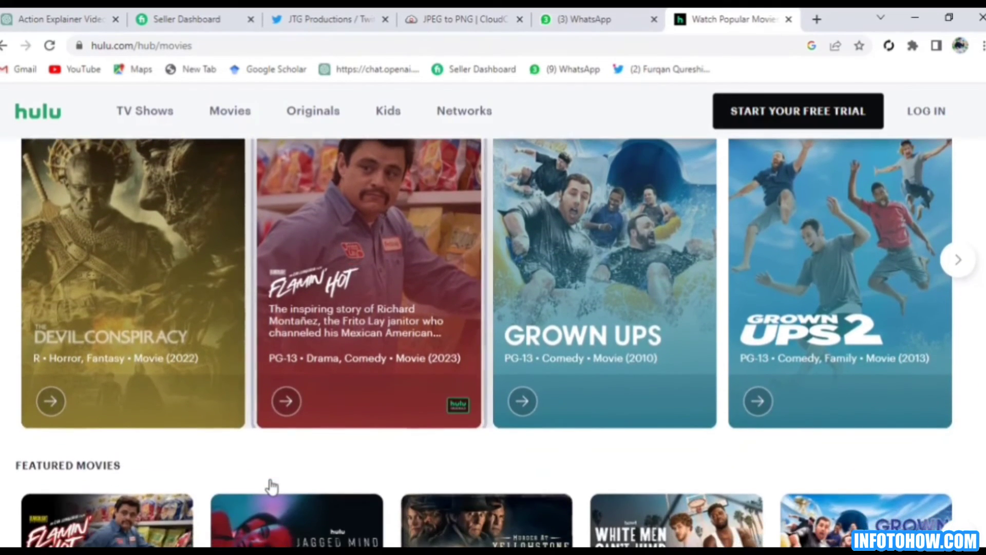
pyautogui.scroll(-3, 272, 487)
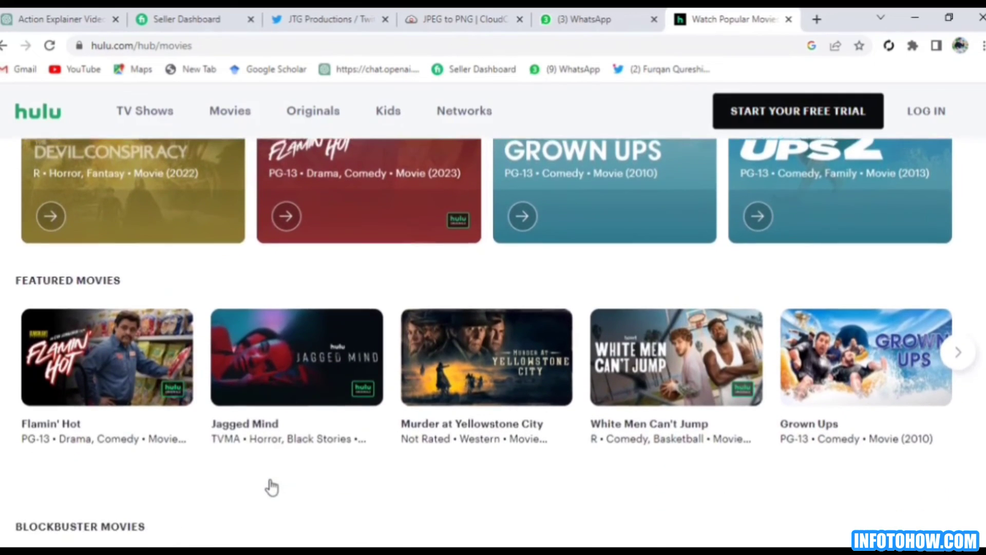
pyautogui.scroll(-2, 272, 487)
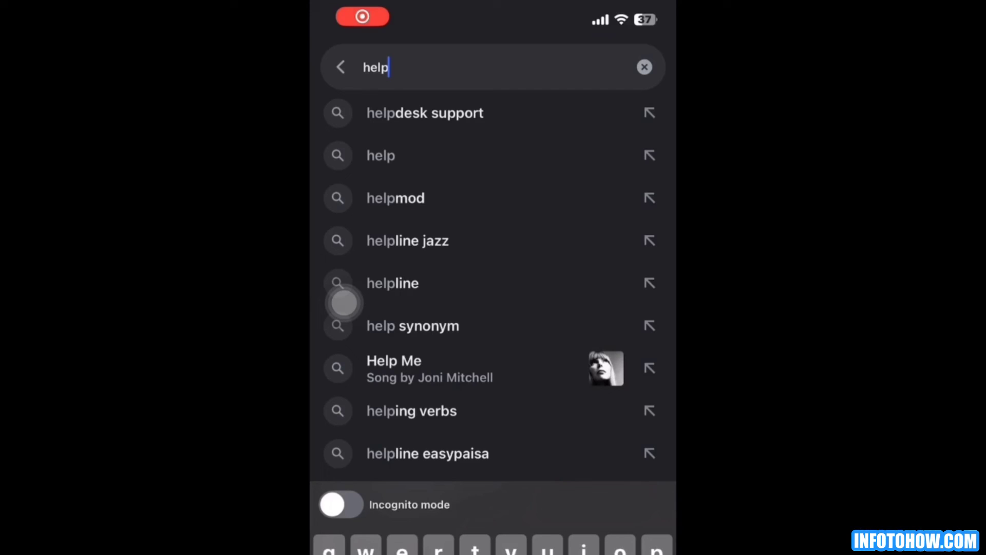
# Step: Enter help.hulu.com in the mobile browser's search bar
pyautogui.write('.')
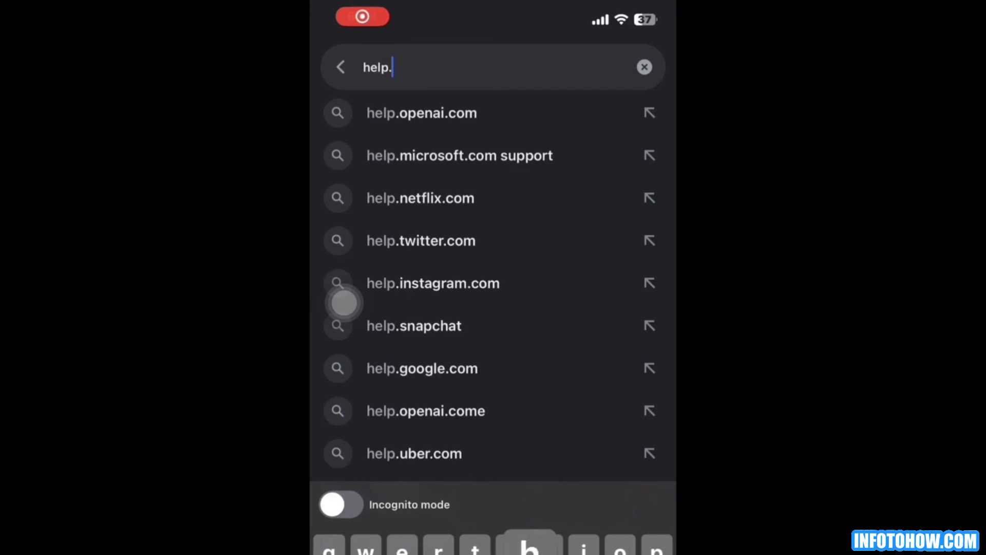
pyautogui.write('hulu.c')
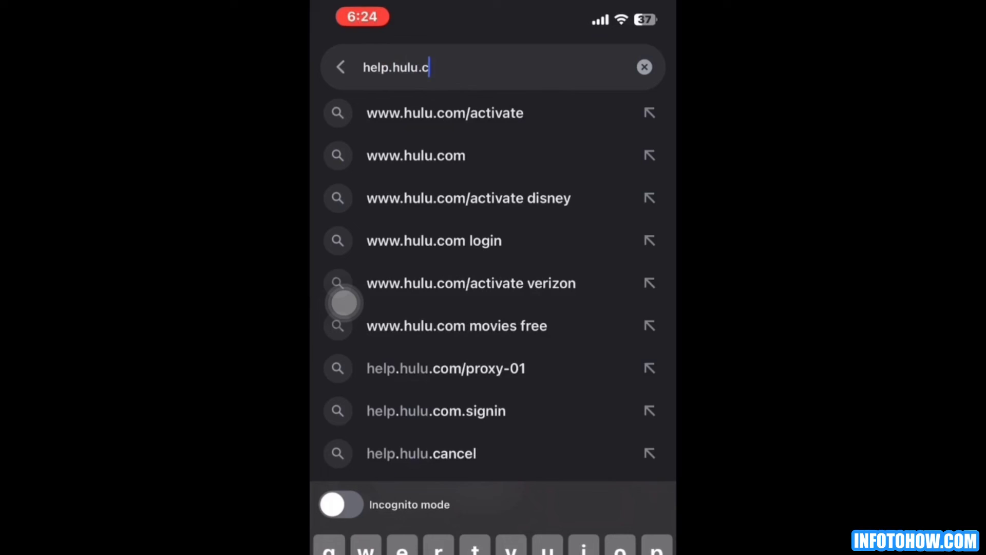
pyautogui.write('om')
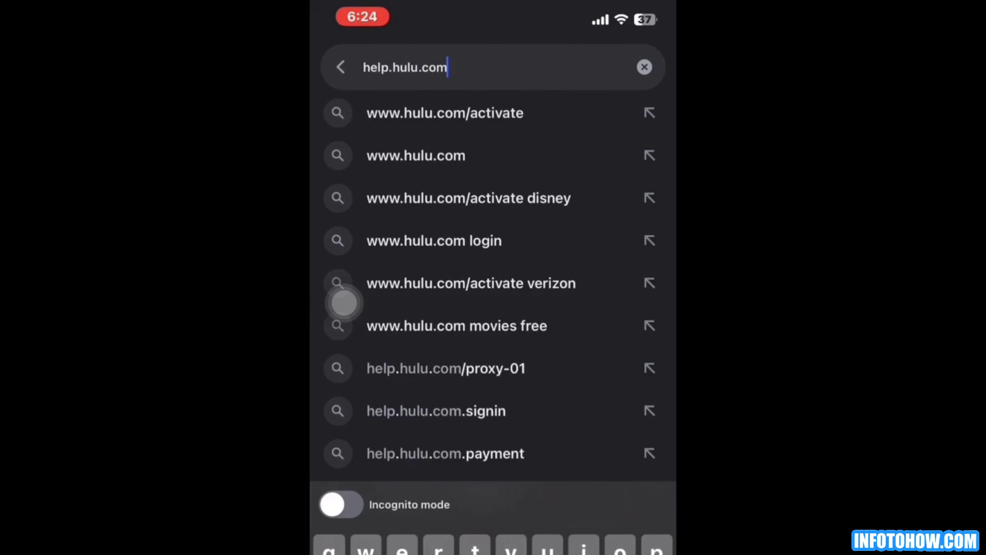